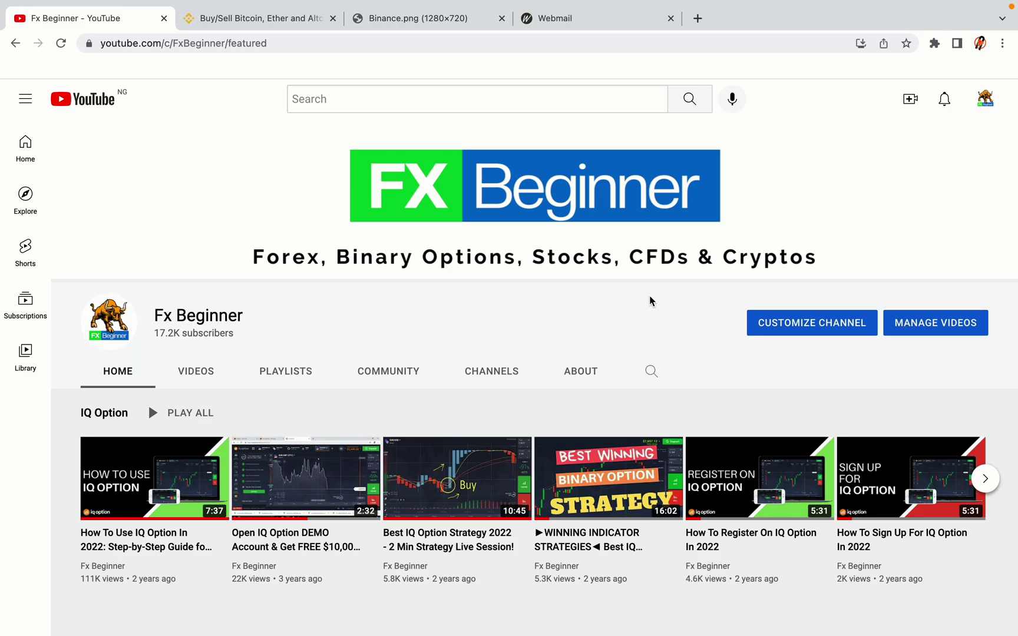
- Switch from the YouTube channel to the open Binance homepage tab
click(253, 18)
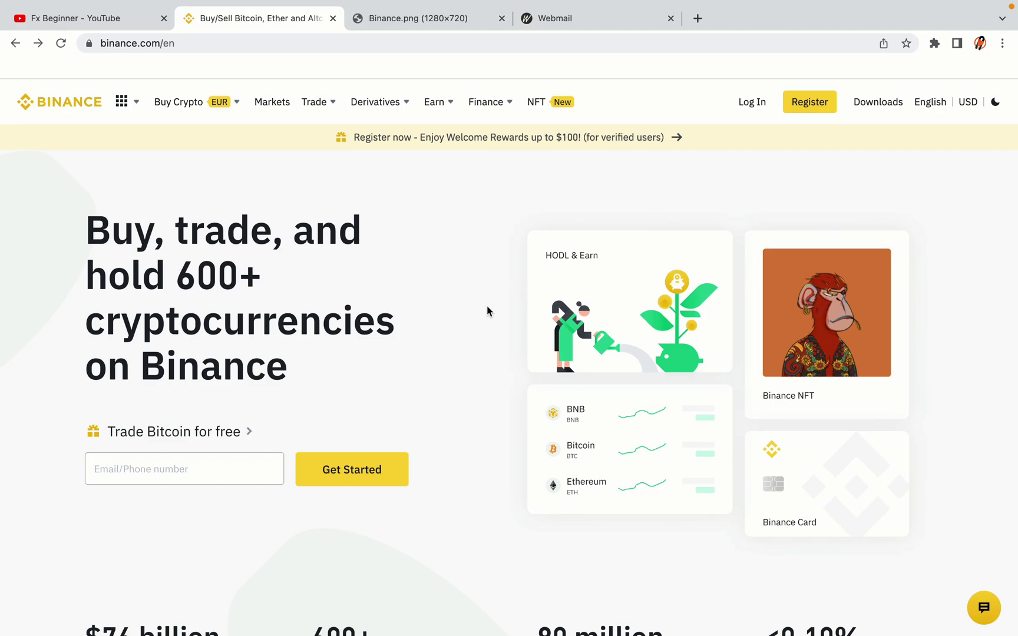
scroll(493, 352, down, 5)
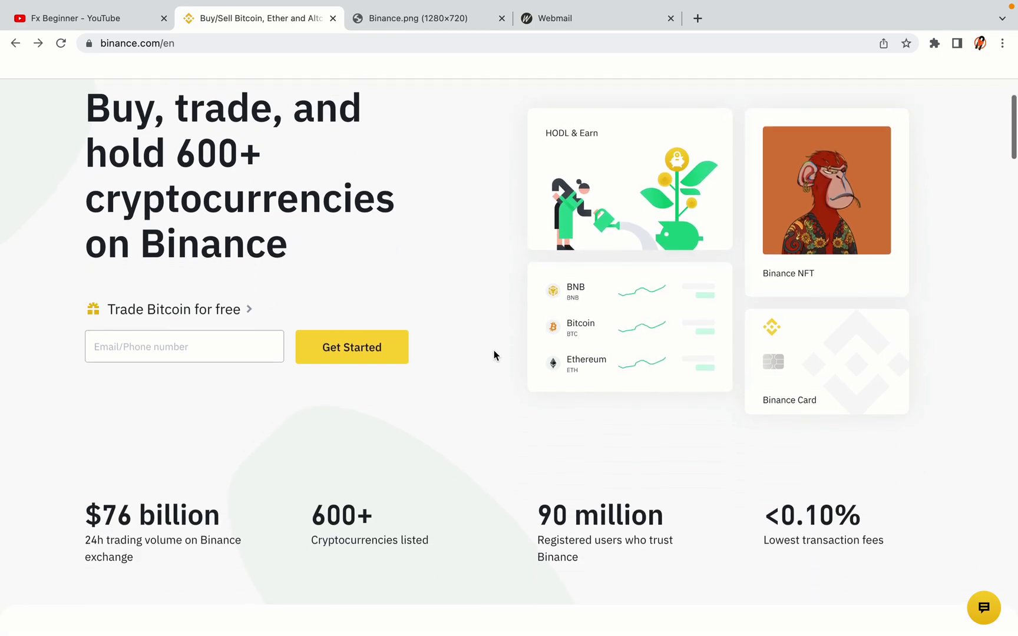
scroll(493, 356, down, 1)
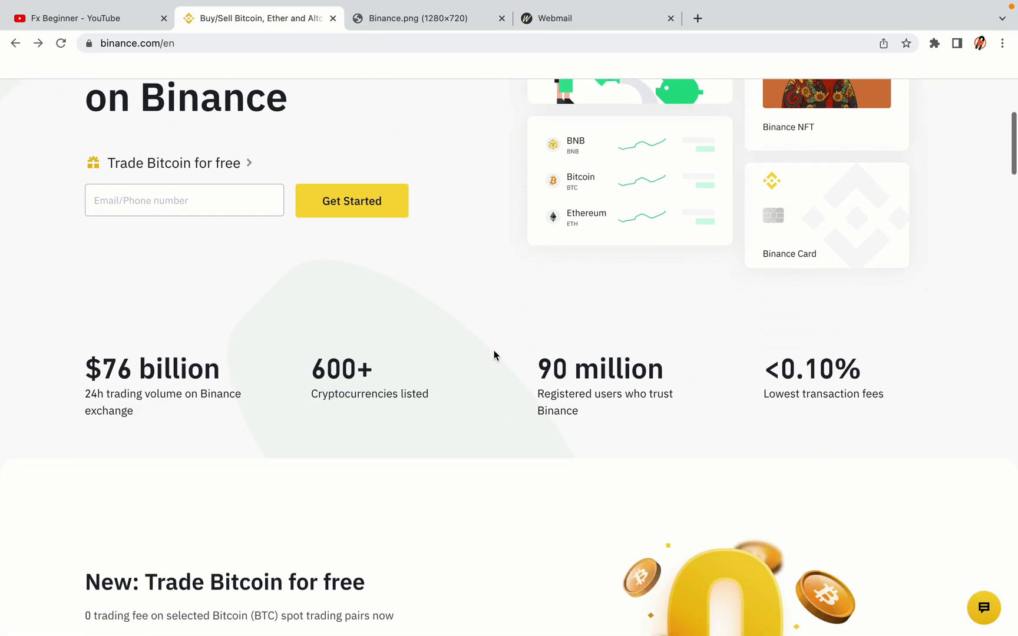
scroll(494, 355, down, 7)
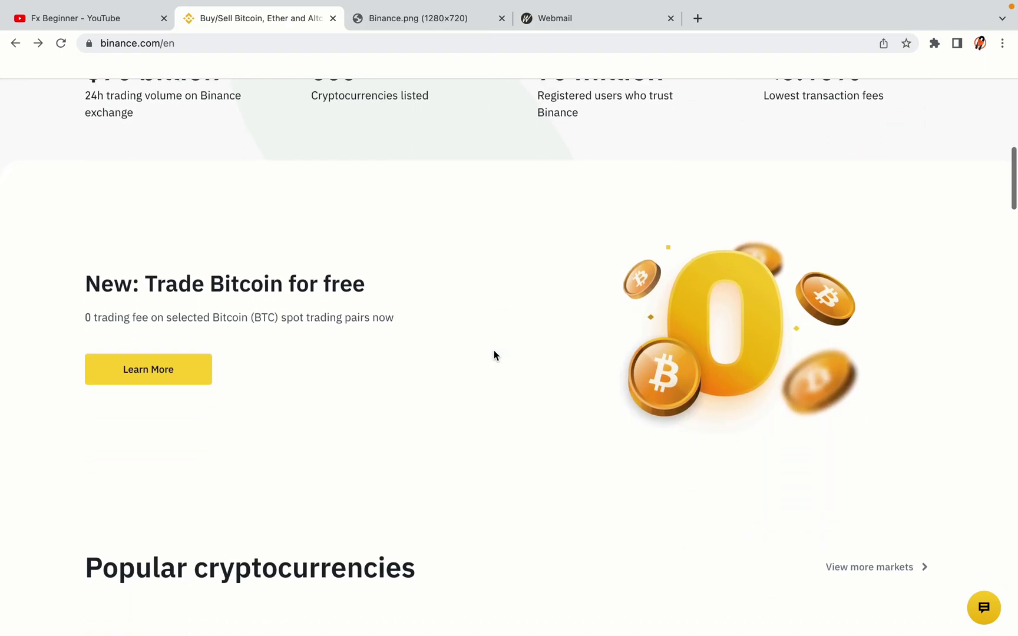
scroll(494, 355, up, 4)
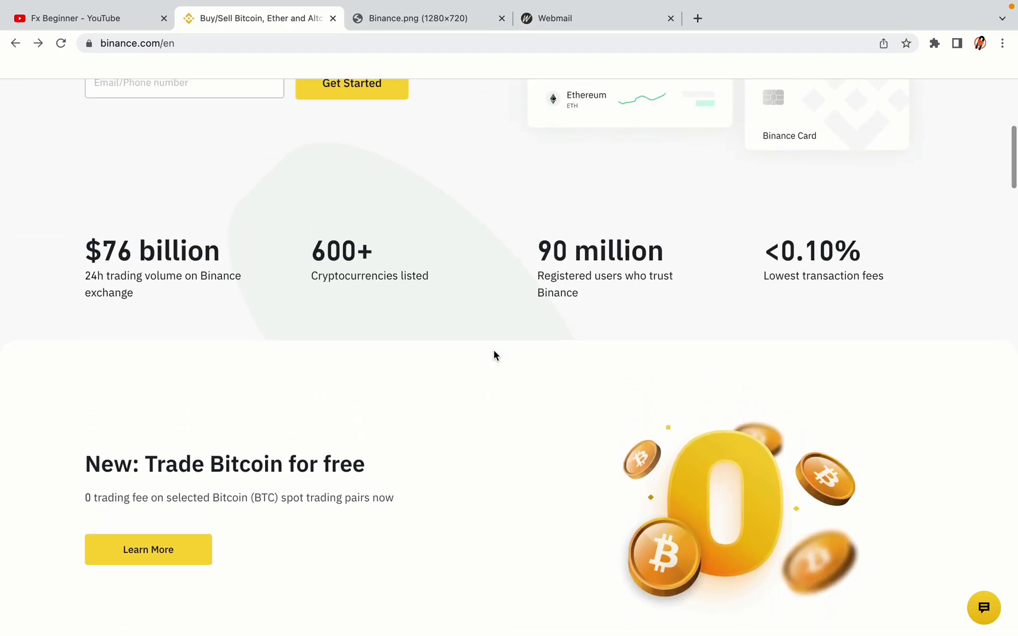
scroll(494, 355, down, 14)
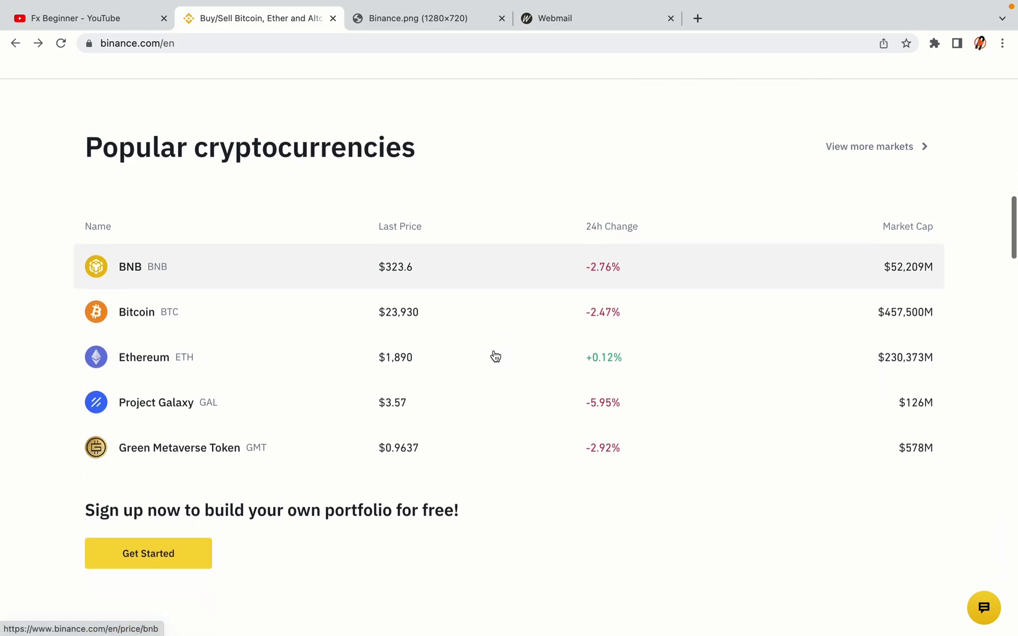
scroll(495, 356, down, 4)
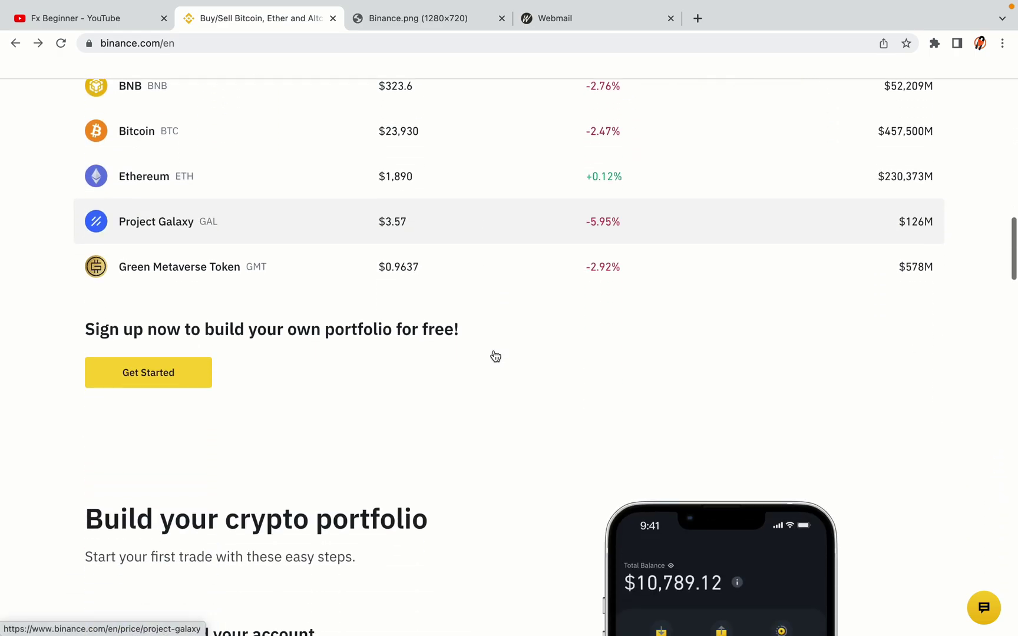
scroll(495, 356, down, 9)
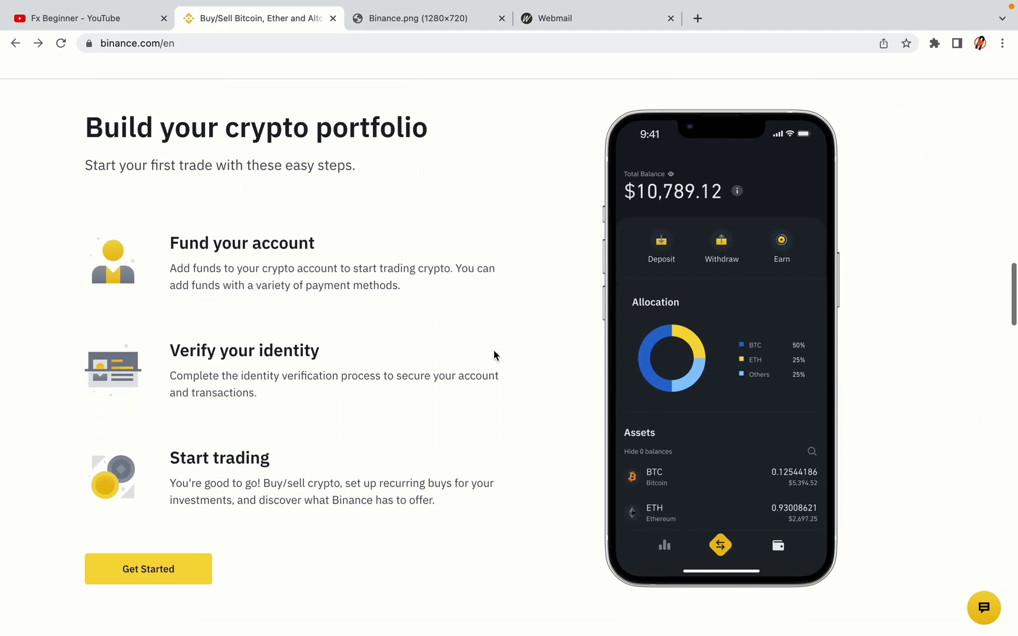
scroll(493, 356, down, 12)
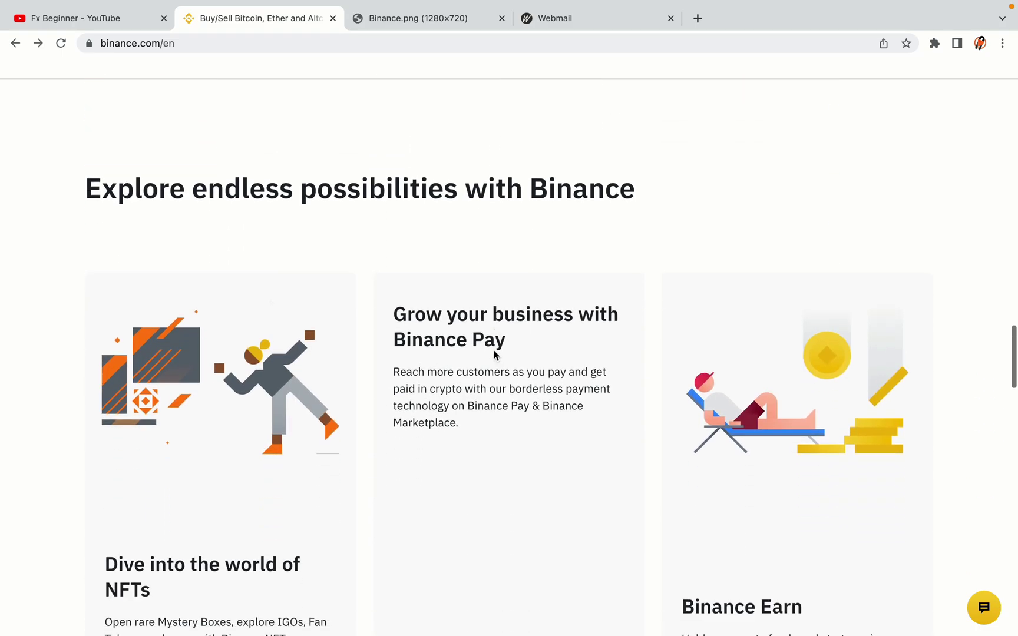
scroll(494, 354, down, 12)
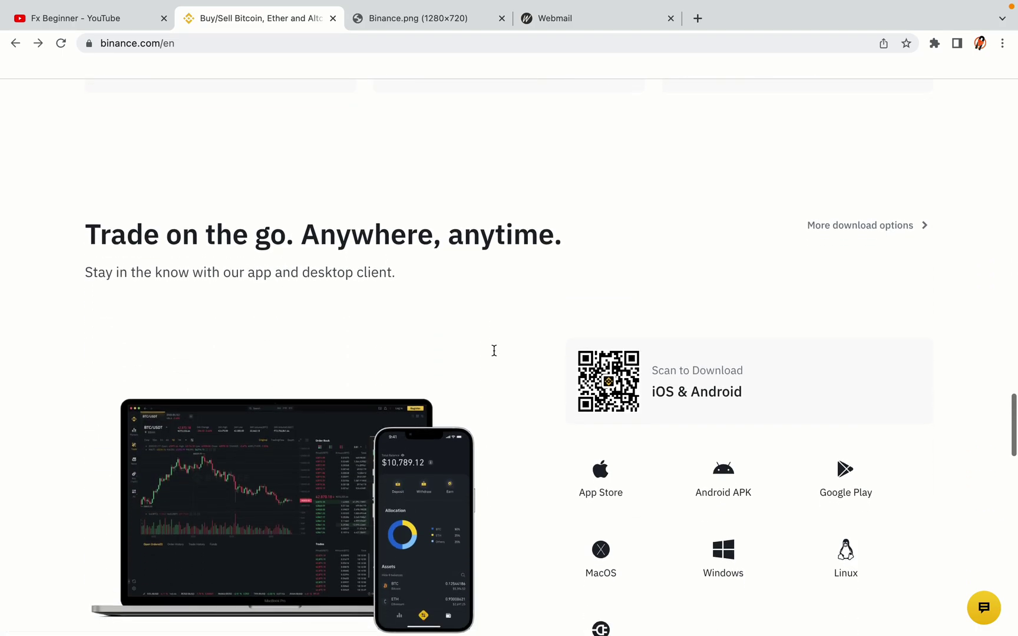
scroll(493, 349, down, 2)
scroll(493, 350, down, 9)
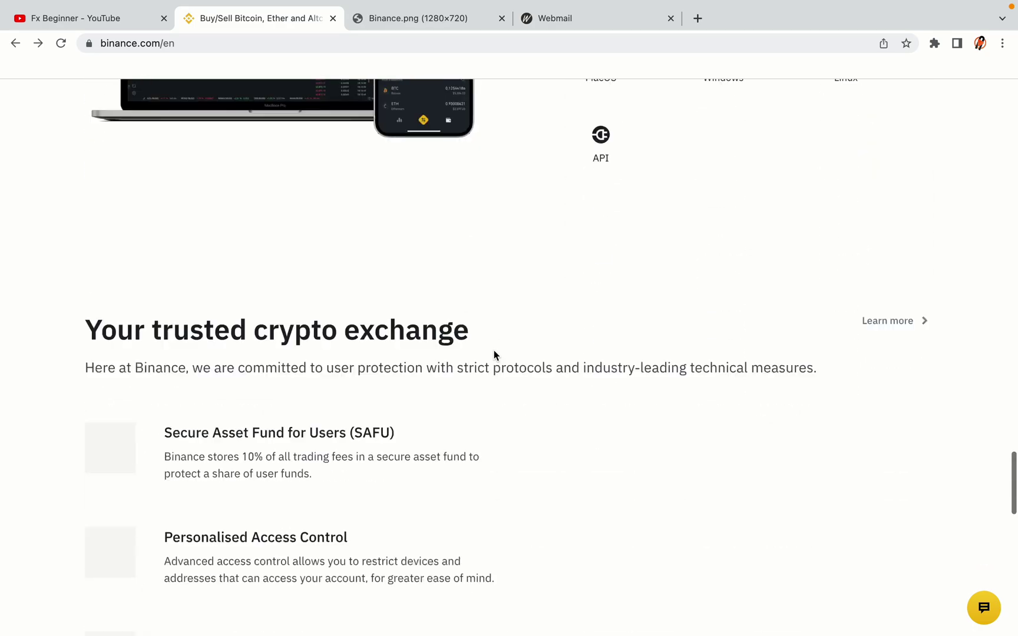
scroll(493, 349, down, 5)
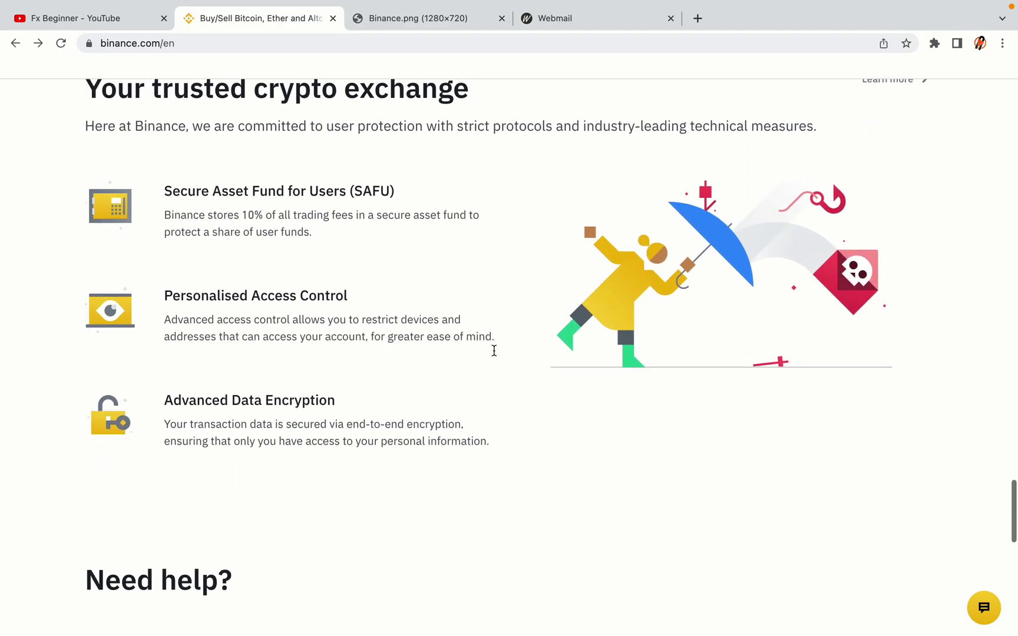
scroll(494, 349, down, 10)
scroll(493, 350, up, 20)
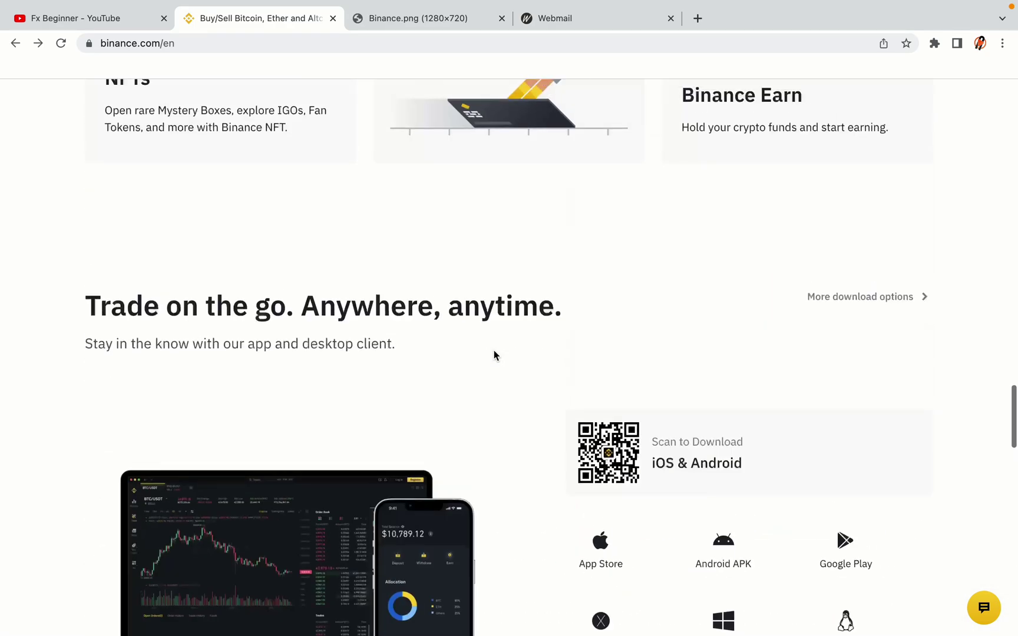
scroll(494, 356, up, 15)
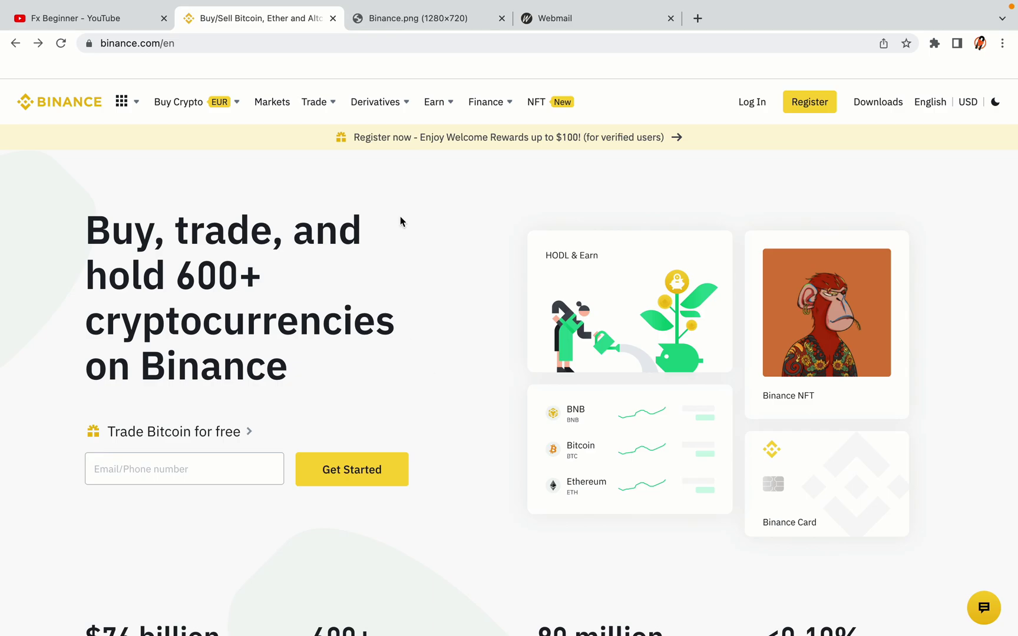
click(424, 16)
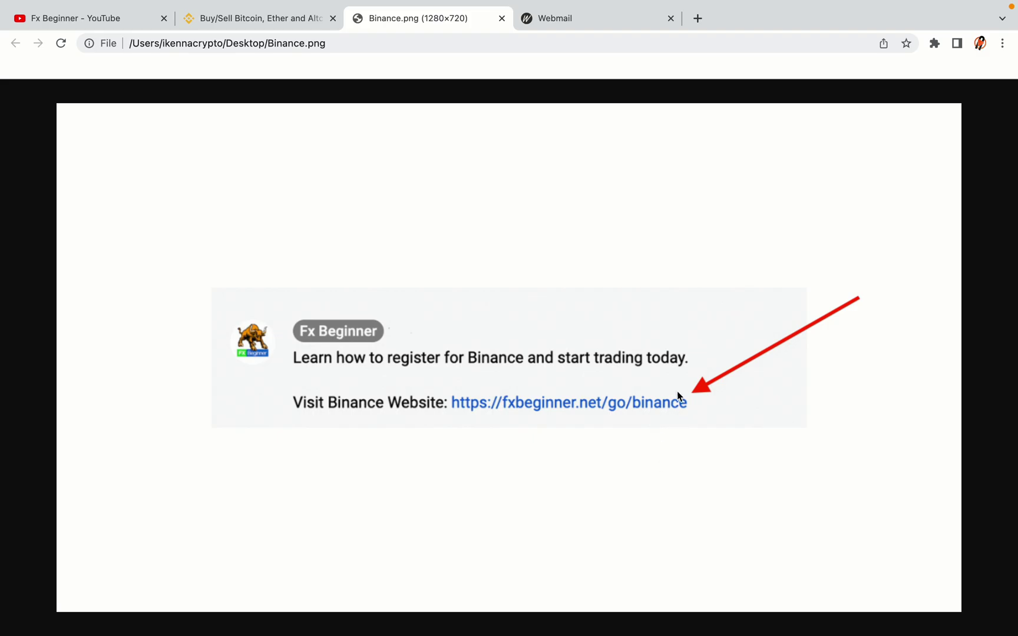
key(ctrl+shift+Tab)
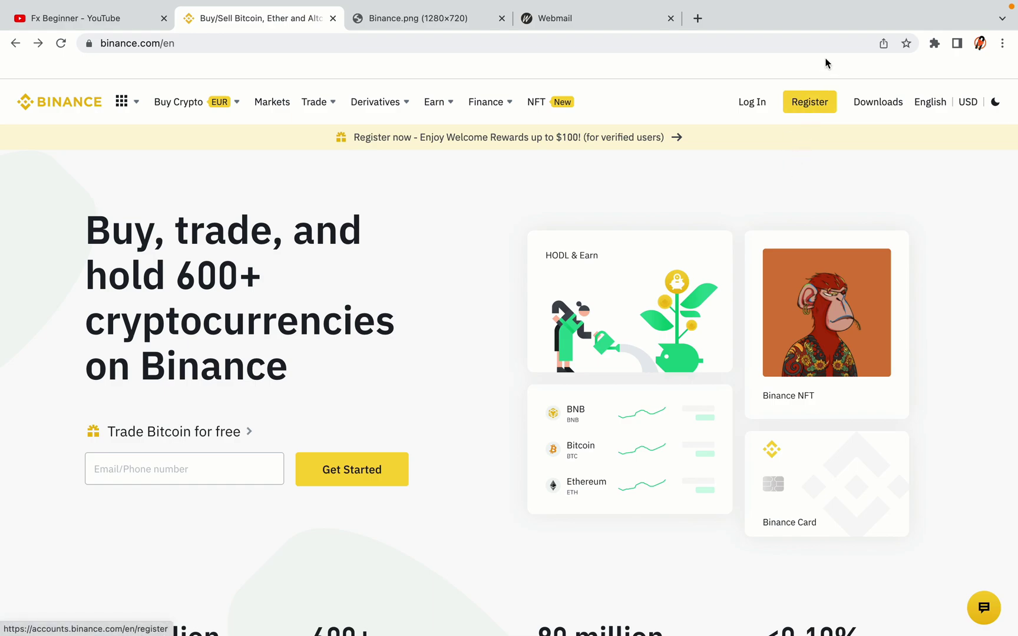
- Choose the 'Sign up with phone or email' option on the Binance register page
click(818, 110)
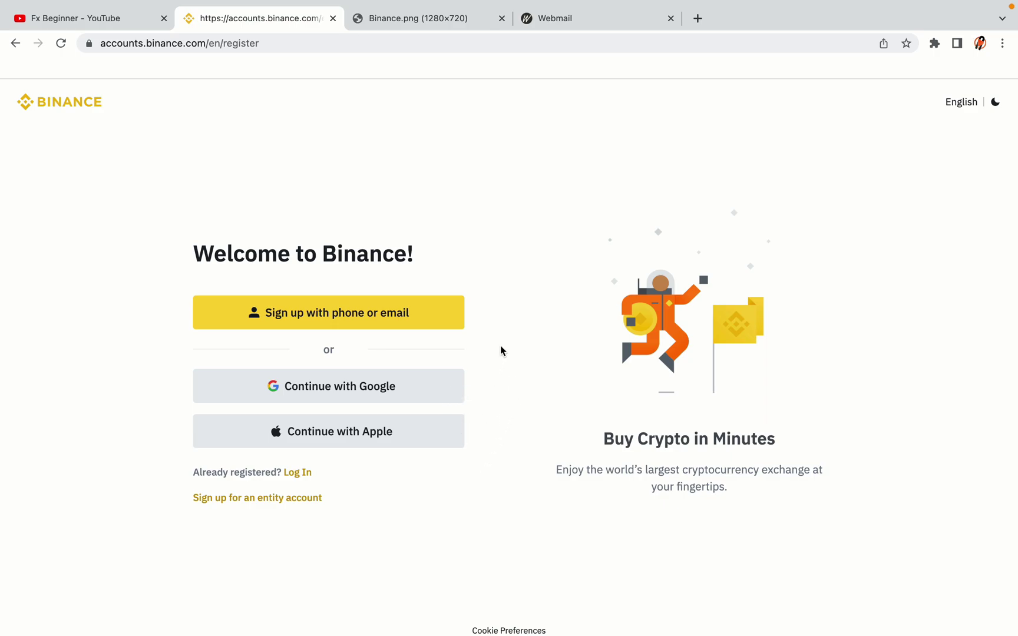
- Submit the email-and-password registration with Terms of Service accepted, then bring up the webmail inbox
click(420, 325)
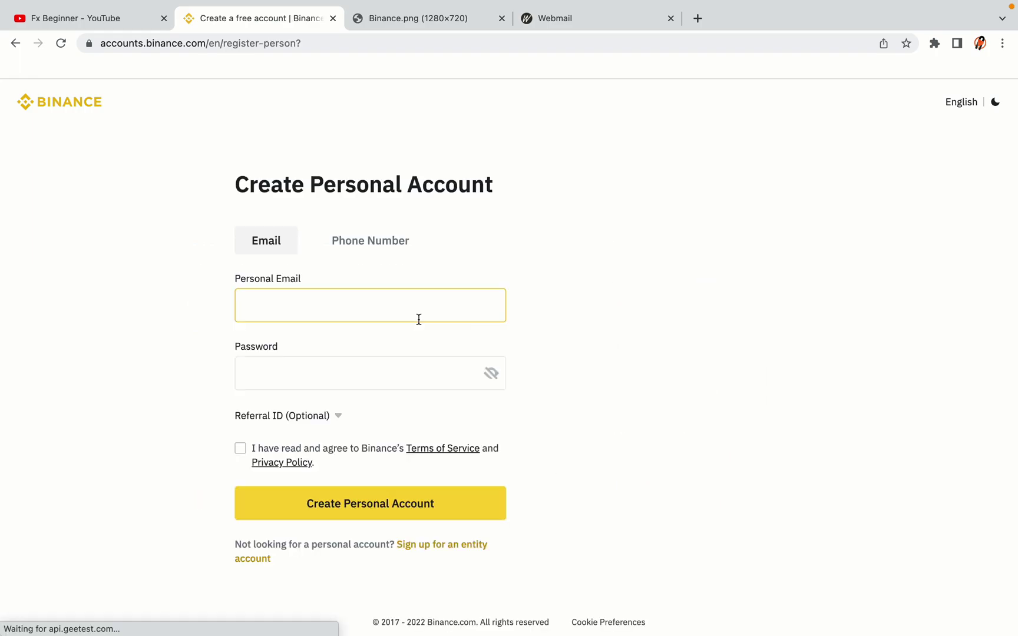
click(624, 360)
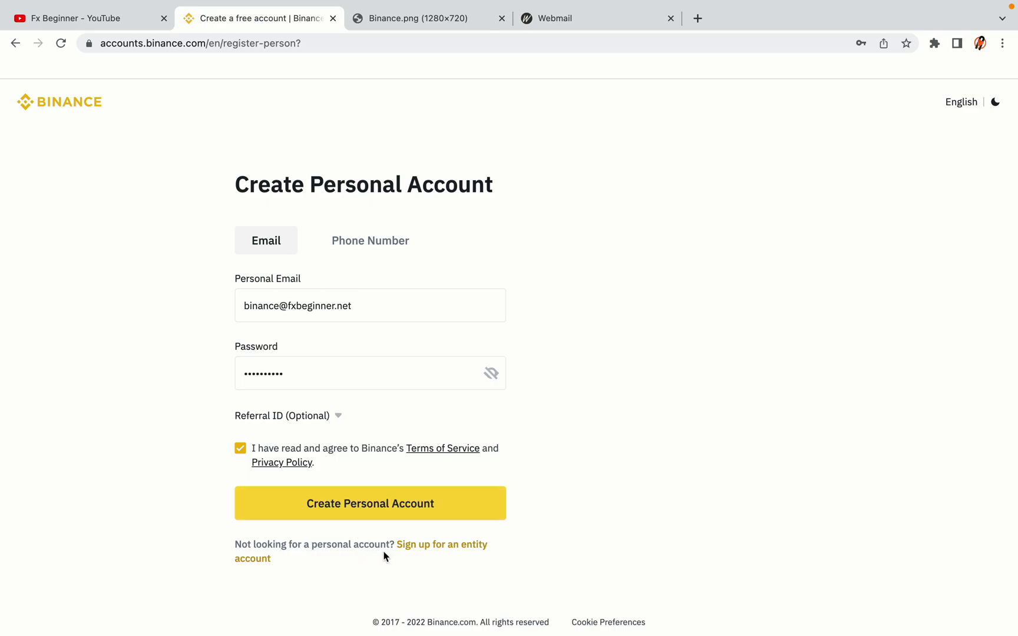
click(388, 510)
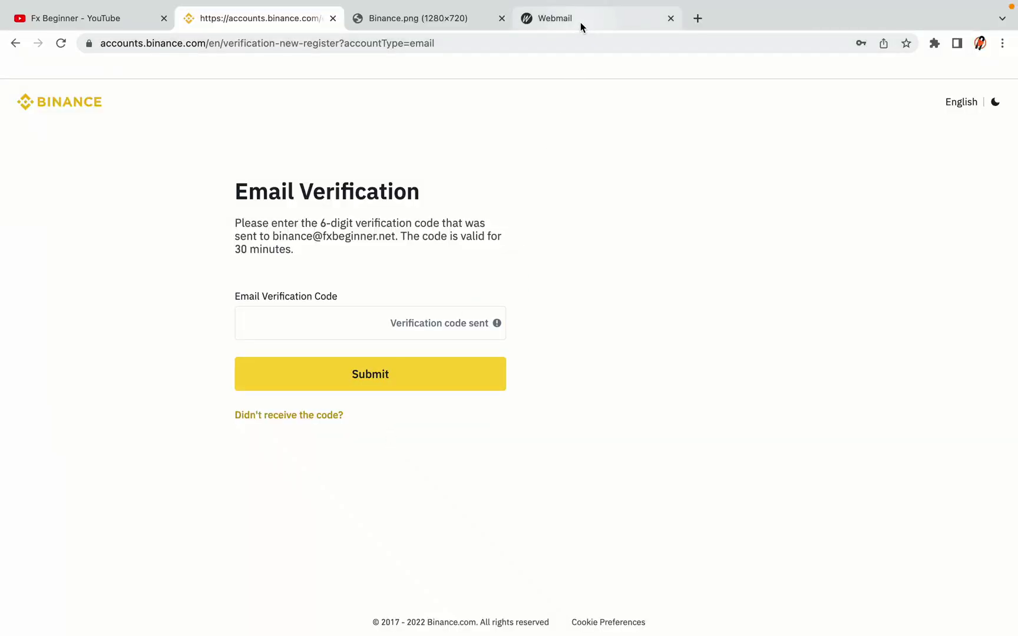
drag(580, 22, 412, 21)
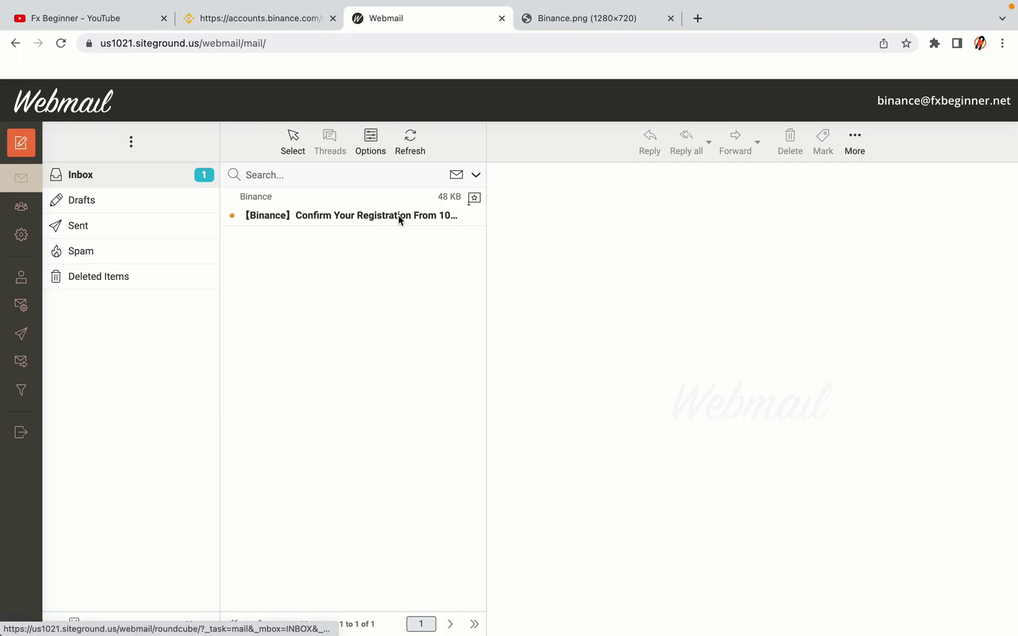
- Copy the activation code from Binance's 'Confirm Your Registration' email and return to Binance
click(352, 216)
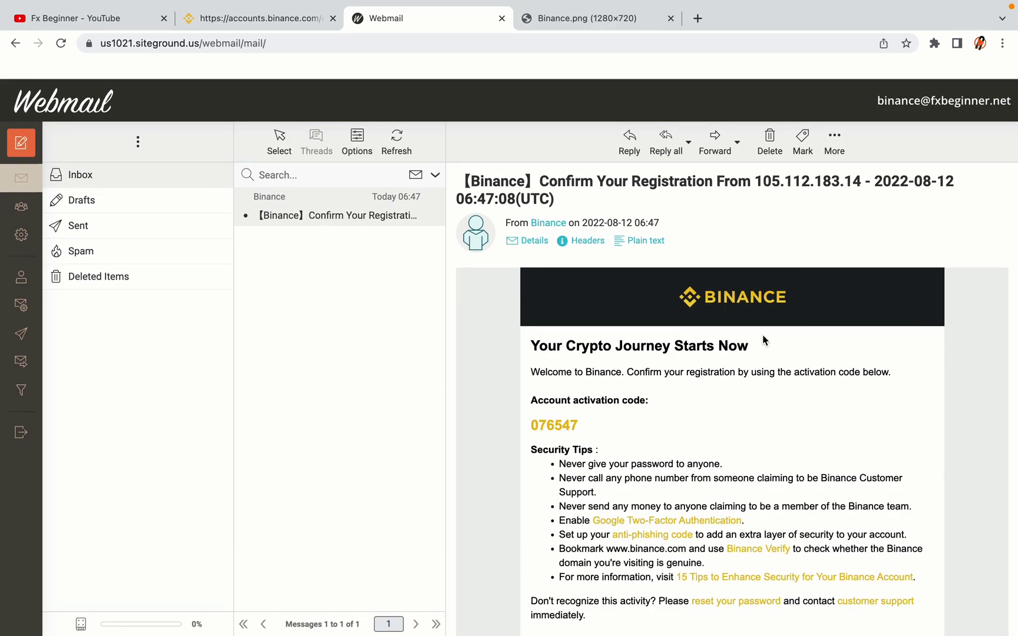
scroll(763, 341, down, 3)
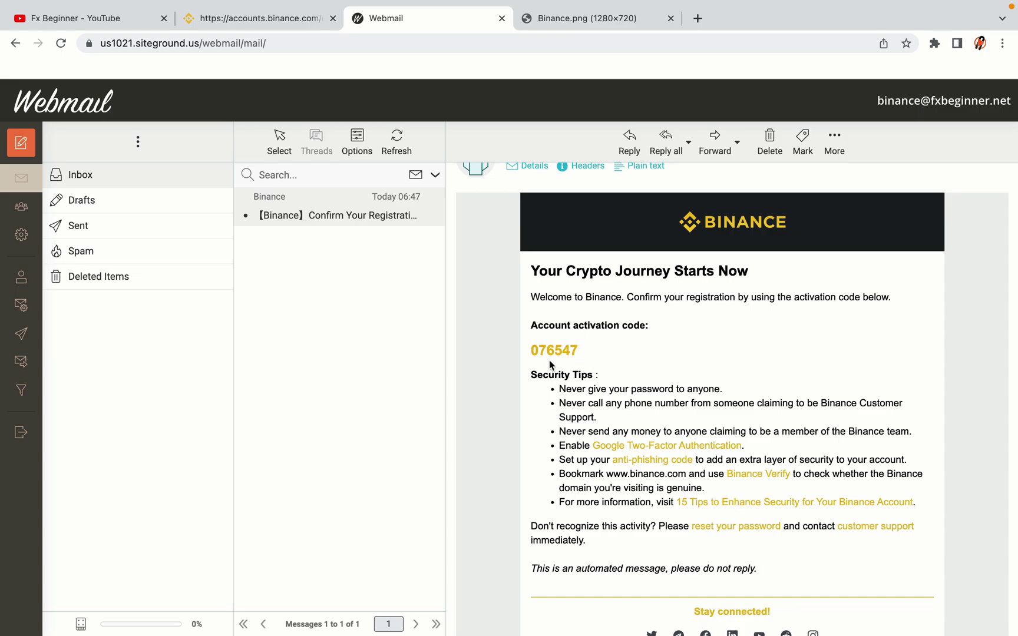
drag(531, 350, 573, 351)
click(583, 349)
right_click(566, 350)
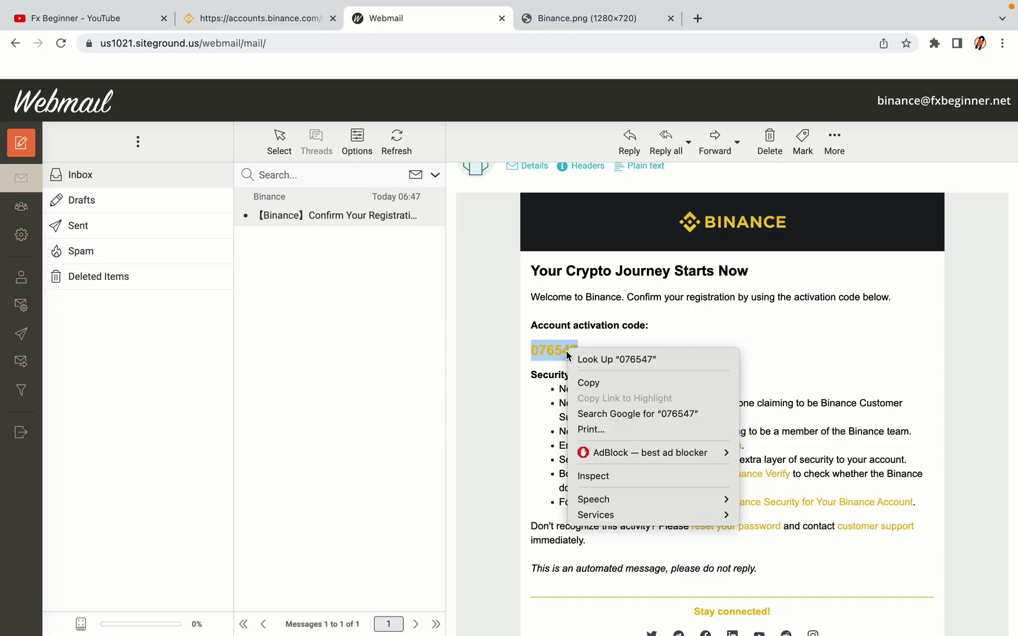
click(581, 378)
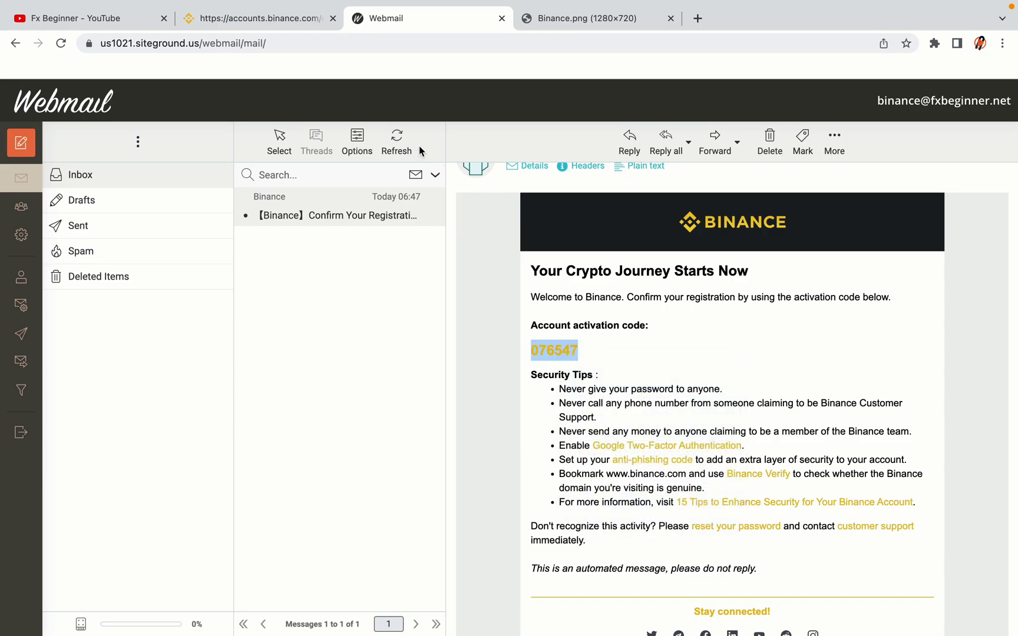
click(265, 19)
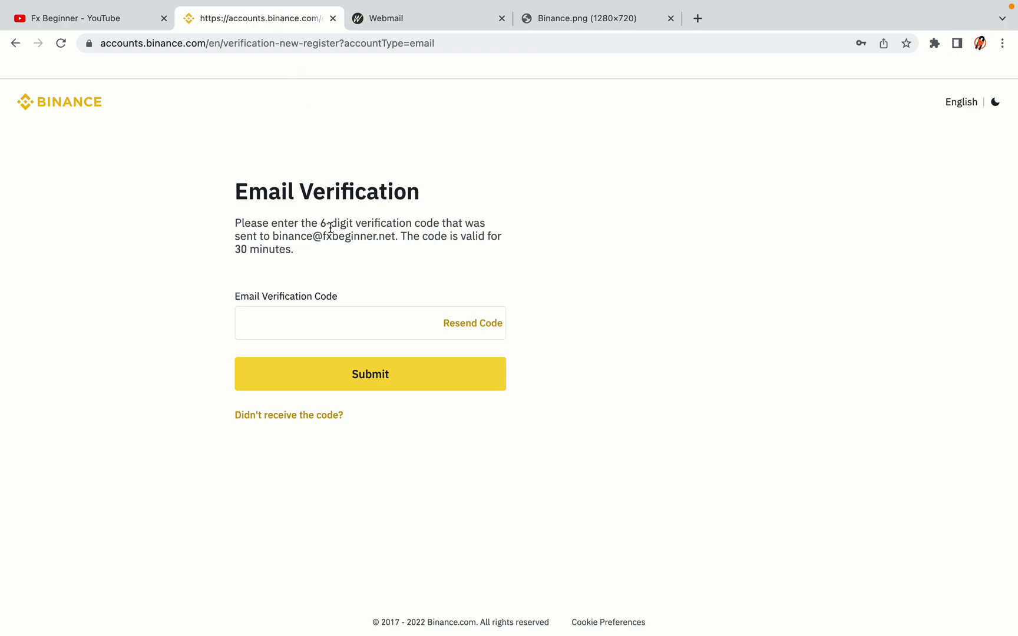
- Paste the 6-digit activation code into the Email Verification field and submit it
click(268, 322)
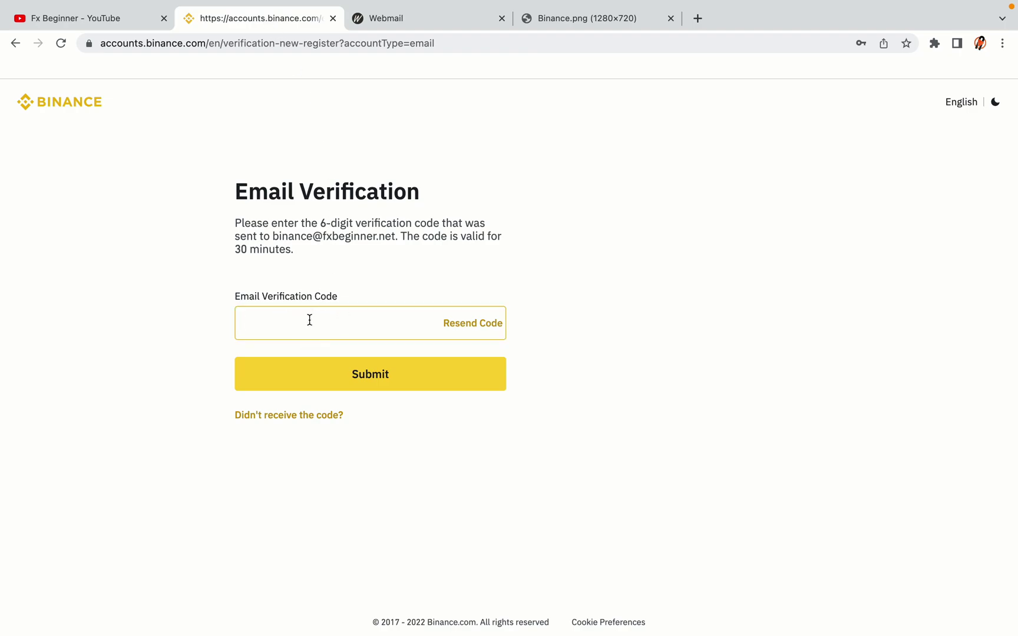
key(ctrl+v)
click(179, 305)
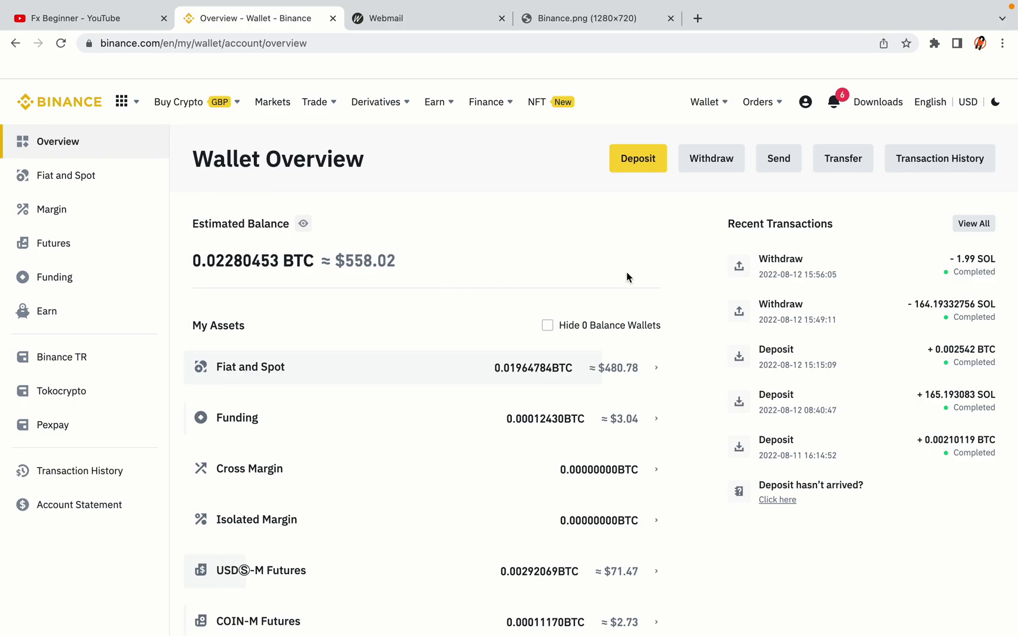
- Review the wallet's Fiat and Spot and USDⓈ-M Futures balances and the Buy Crypto and Trade menus
scroll(625, 272, down, 3)
scroll(625, 271, down, 3)
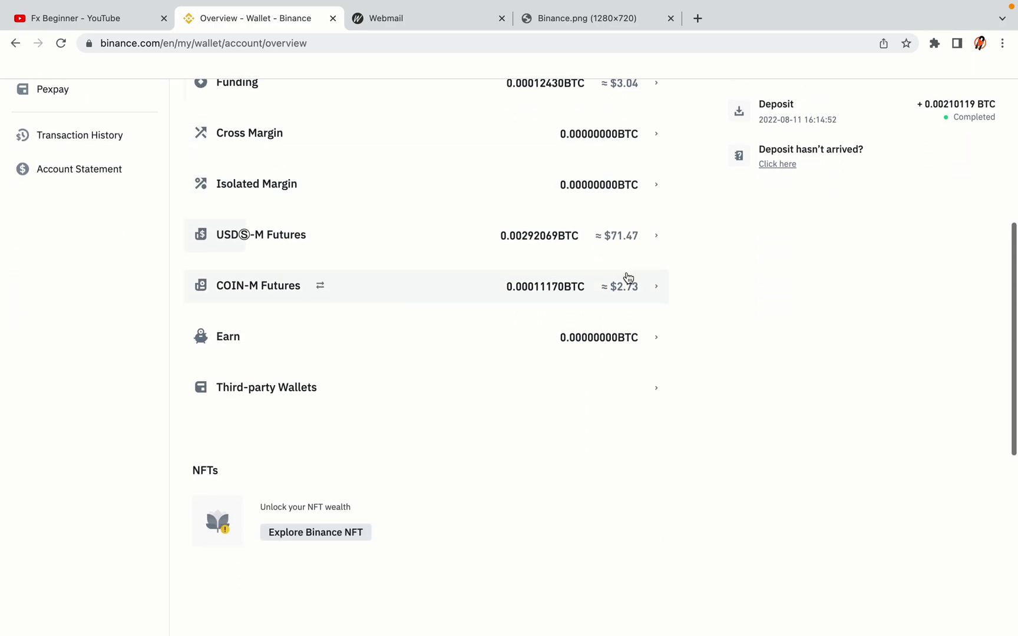
scroll(625, 271, up, 6)
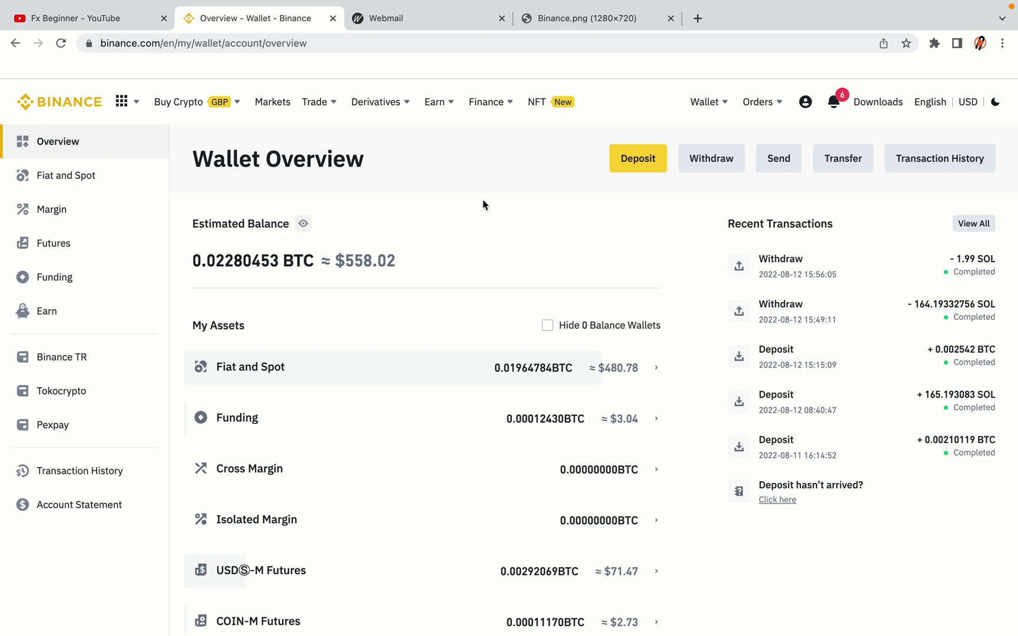
mouse_move(236, 104)
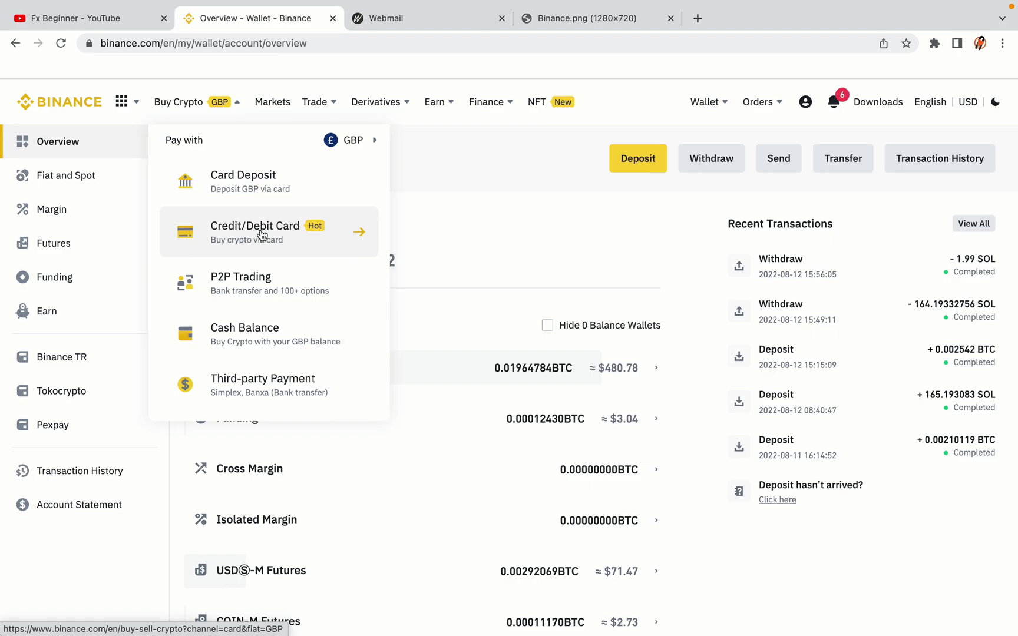
mouse_move(314, 104)
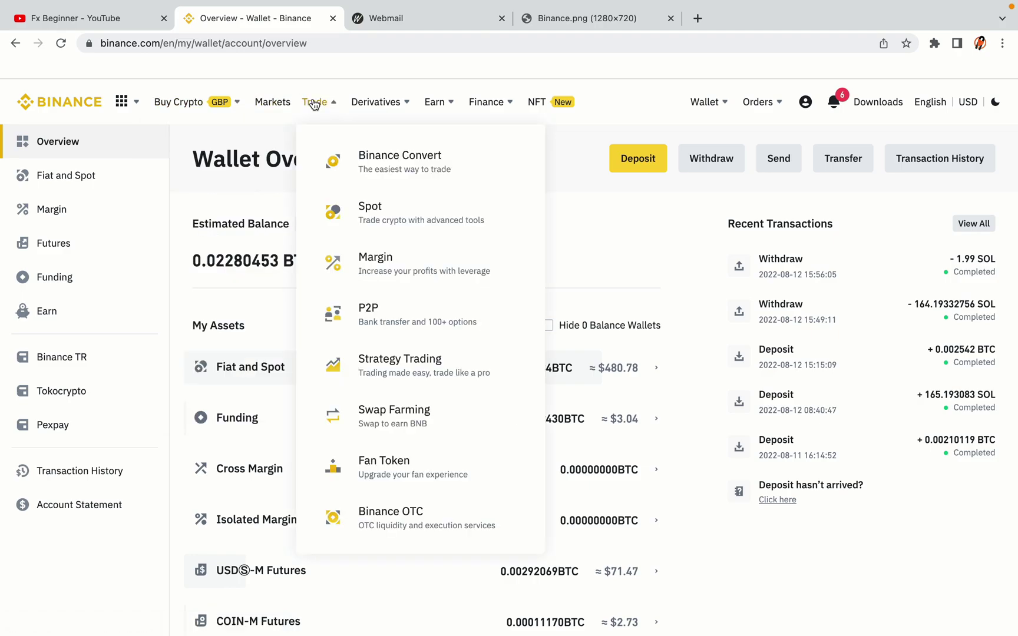